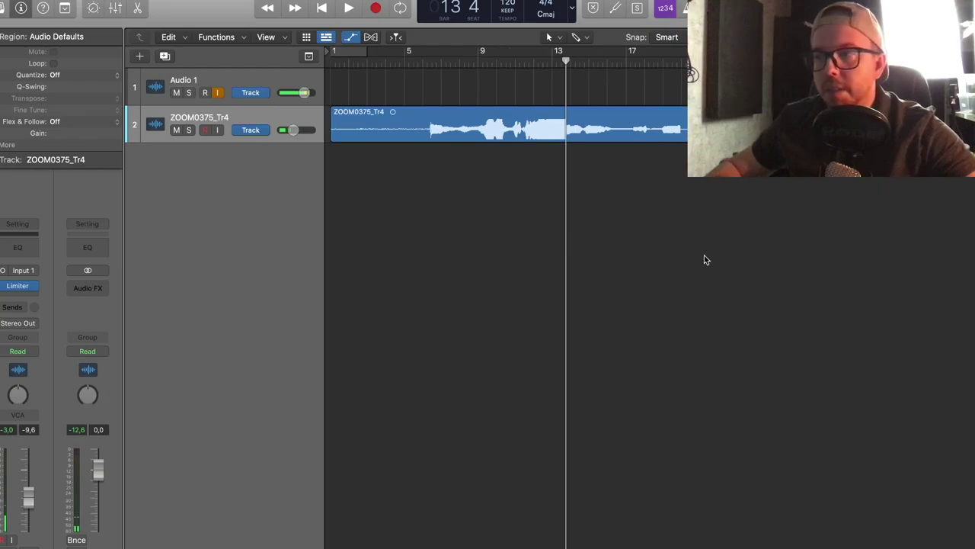
Audition the ZOOM0375_Tr4 recording from bar 9 to locate the loud section before bar 10
{"action": "key", "text": "super+Right"}
{"action": "key", "text": "super+Right"}
{"action": "key", "text": "super+Right"}
{"action": "scroll", "coordinate": [653, 110], "scroll_direction": "left", "scroll_amount": 3}
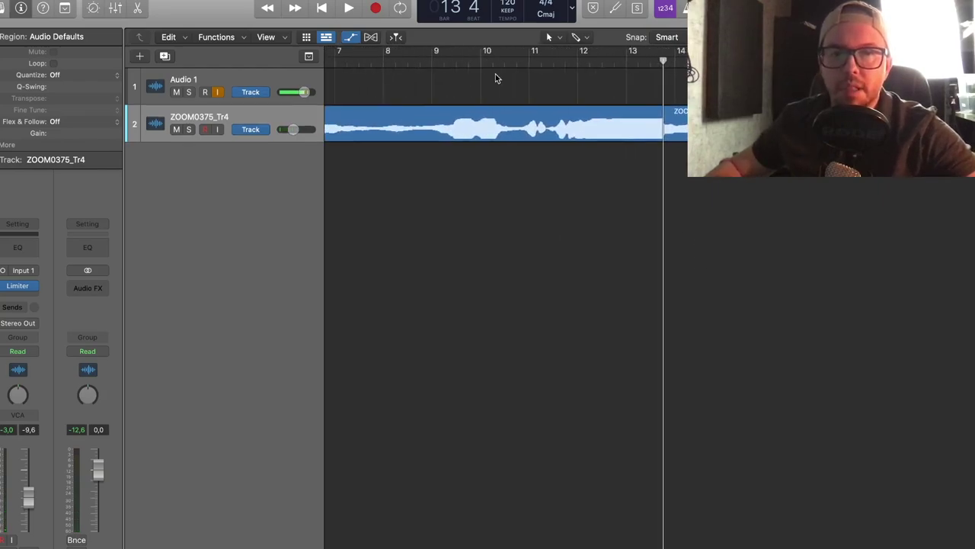
{"action": "left_click", "coordinate": [436, 62]}
{"action": "key", "text": "space"}
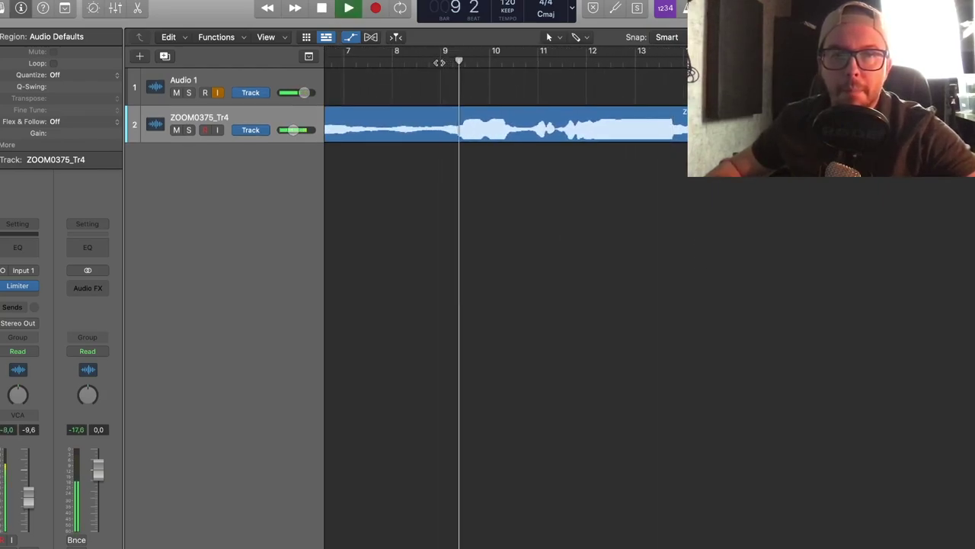
{"action": "key", "text": "super+Right"}
{"action": "key", "text": "super+Right"}
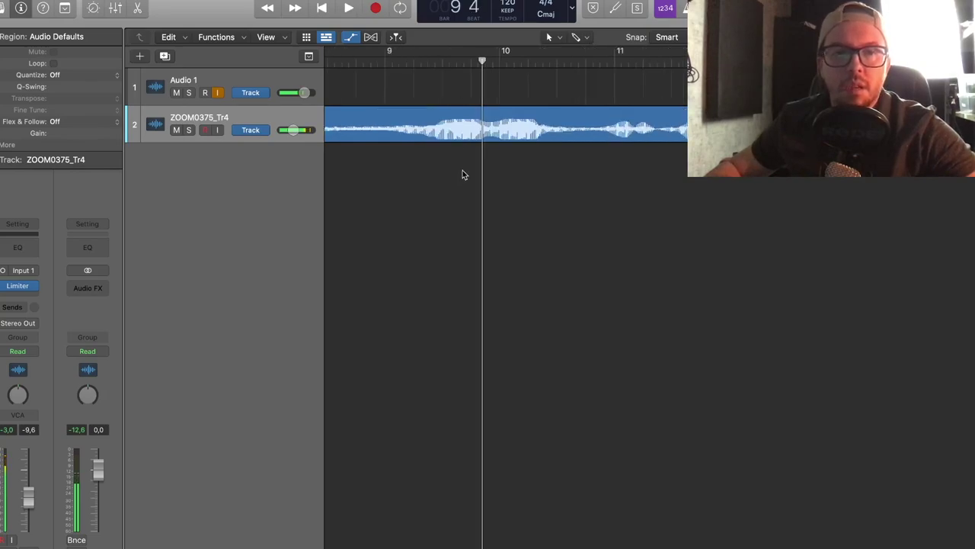
Split the ZOOM0375_Tr4 region at bar 9 and again shortly before bar 10 to isolate a short slice
{"action": "key", "text": "super+Left"}
{"action": "scroll", "coordinate": [371, 121], "scroll_direction": "left", "scroll_amount": 1}
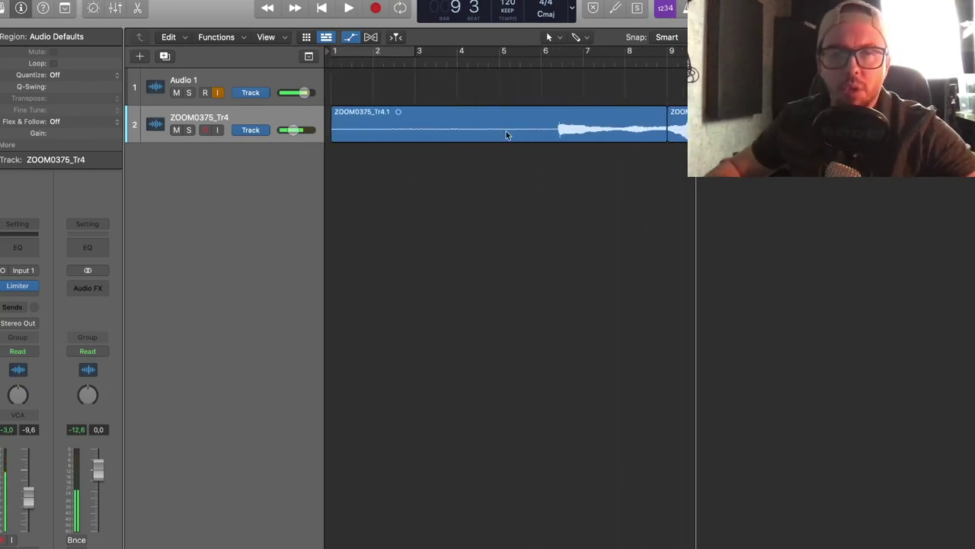
{"action": "key", "text": "super+Left"}
{"action": "key", "text": "super+Left"}
{"action": "key", "text": "super+Right"}
{"action": "key", "text": "super+Right"}
{"action": "key", "text": "super+Right"}
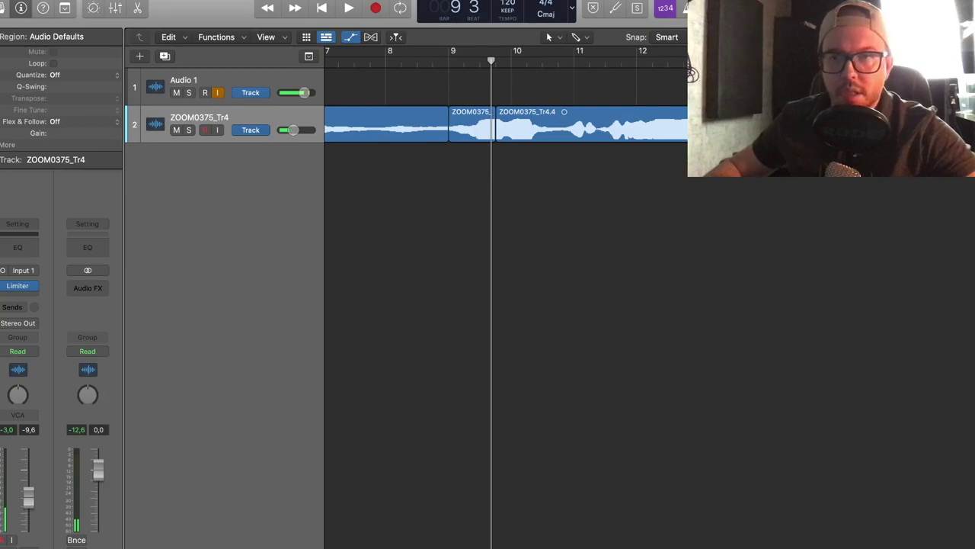
Copy the short slice between bars 9 and 10 to bar 1 of a new audio track below
{"action": "key", "text": "super+Down"}
{"action": "key", "text": "super+Left"}
{"action": "key", "text": "super+Left"}
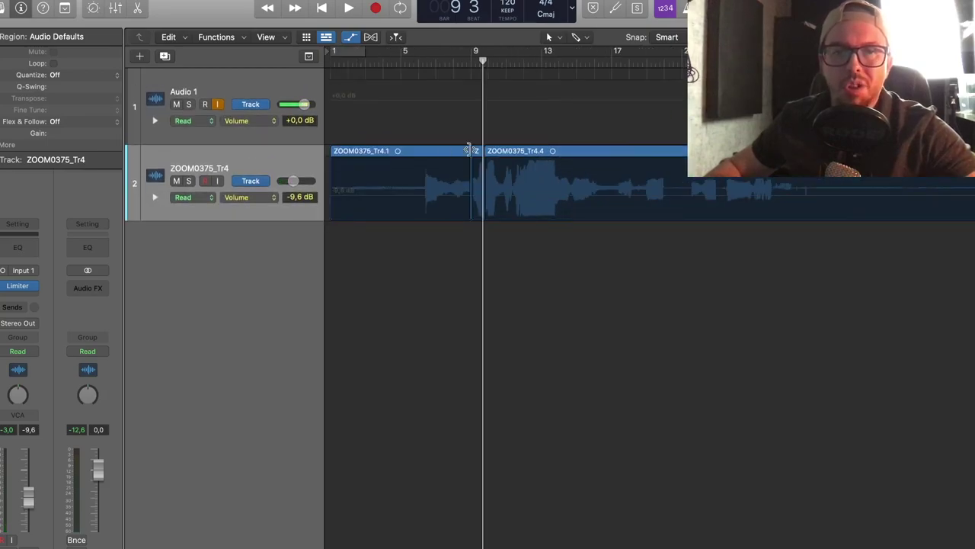
{"action": "left_click_drag", "start_coordinate": [477, 192], "coordinate": [346, 272]}
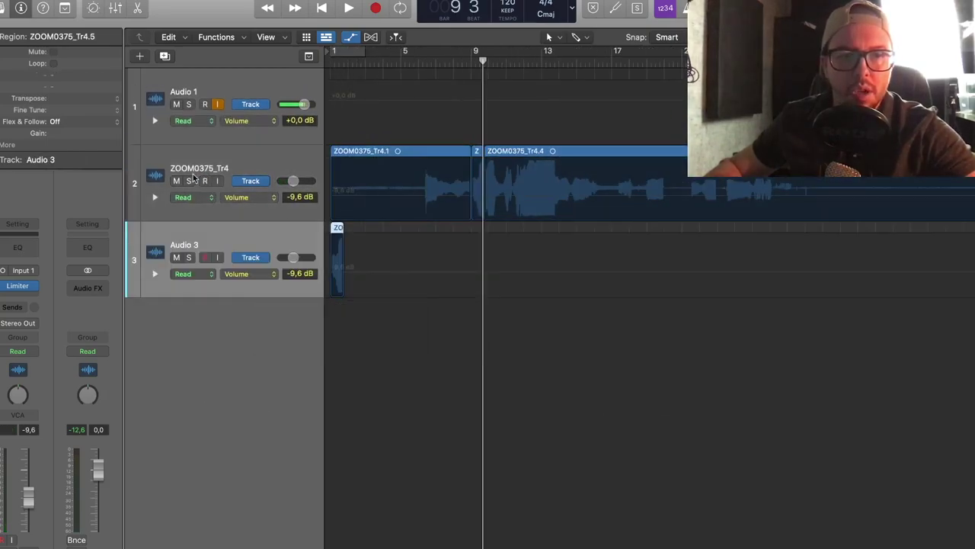
Solo the Audio 3 track, play the slice and add a fade-in over about its first half
{"action": "key", "text": "space"}
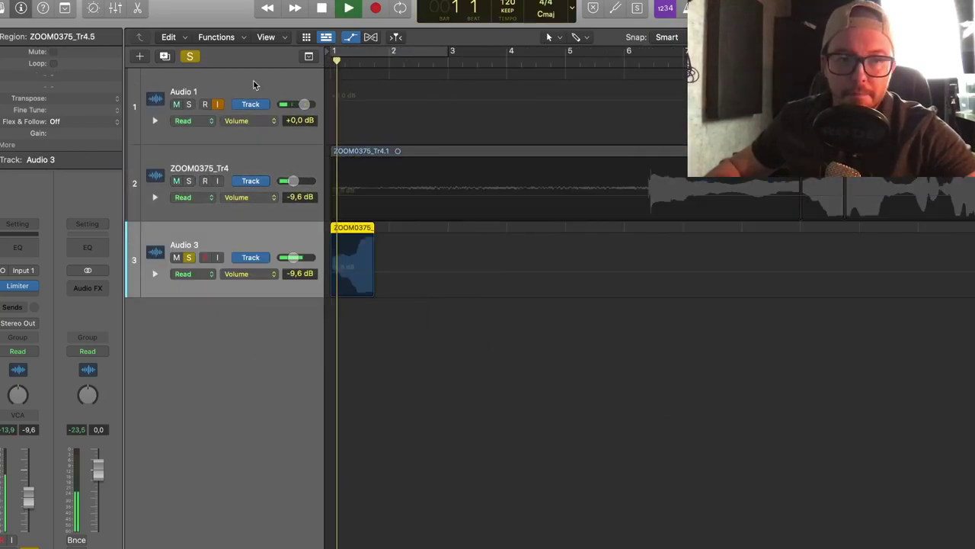
{"action": "key", "text": "super+Right"}
{"action": "key", "text": "super+Right"}
{"action": "key", "text": "space"}
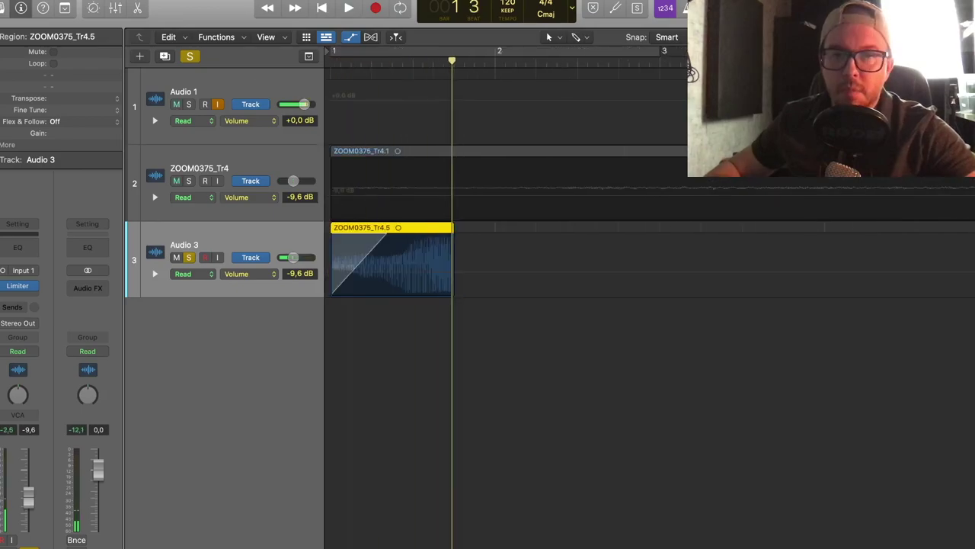
Hide the track automation and time-stretch the Audio 3 slice so that it ends at about bar 4
{"action": "left_click", "coordinate": [353, 38]}
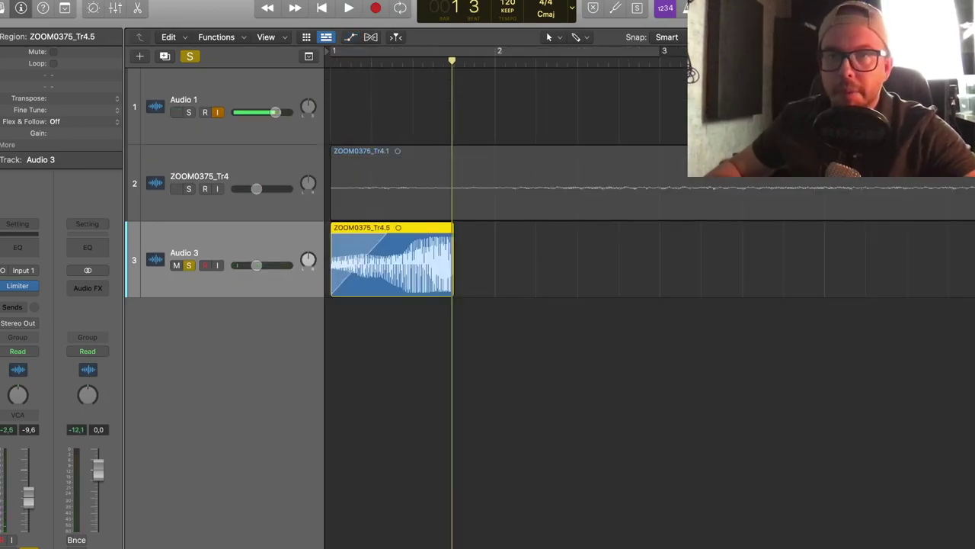
{"action": "key", "text": "super+Left"}
{"action": "key", "text": "super+Left"}
{"action": "key", "text": "super+Left"}
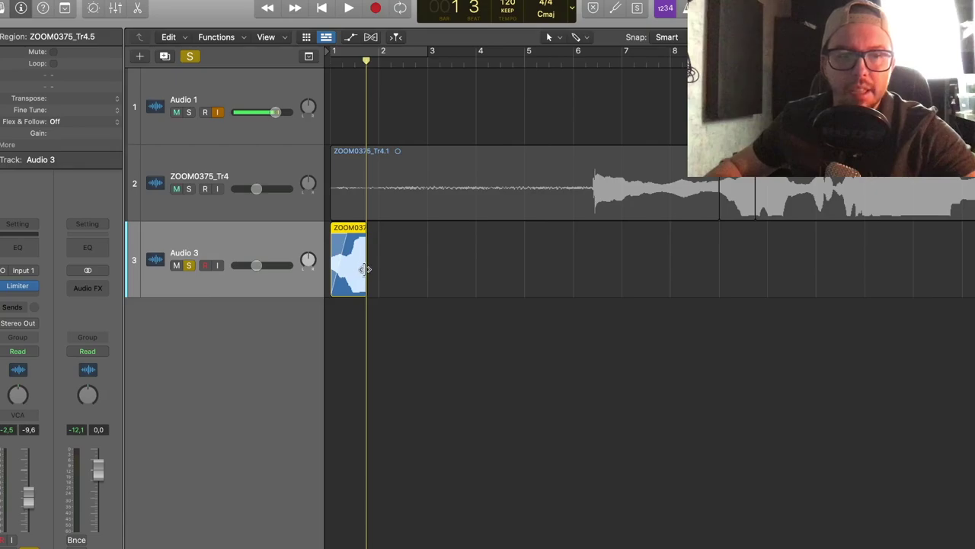
{"action": "left_click_drag", "start_coordinate": [364, 268], "coordinate": [474, 268]}
Play the stretched slice and lengthen its fade-in to just past bar 2
{"action": "key", "text": "space"}
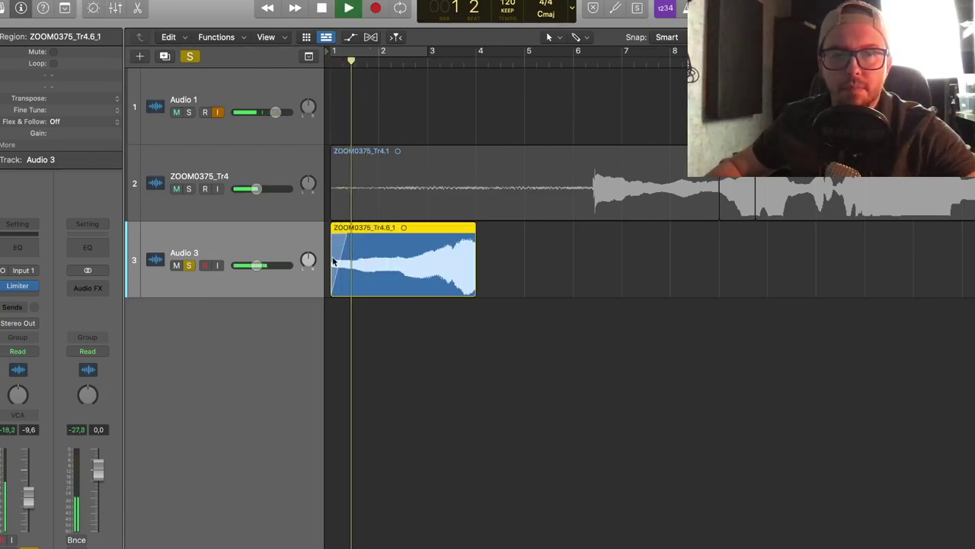
{"action": "left_click_drag", "start_coordinate": [328, 266], "coordinate": [393, 269]}
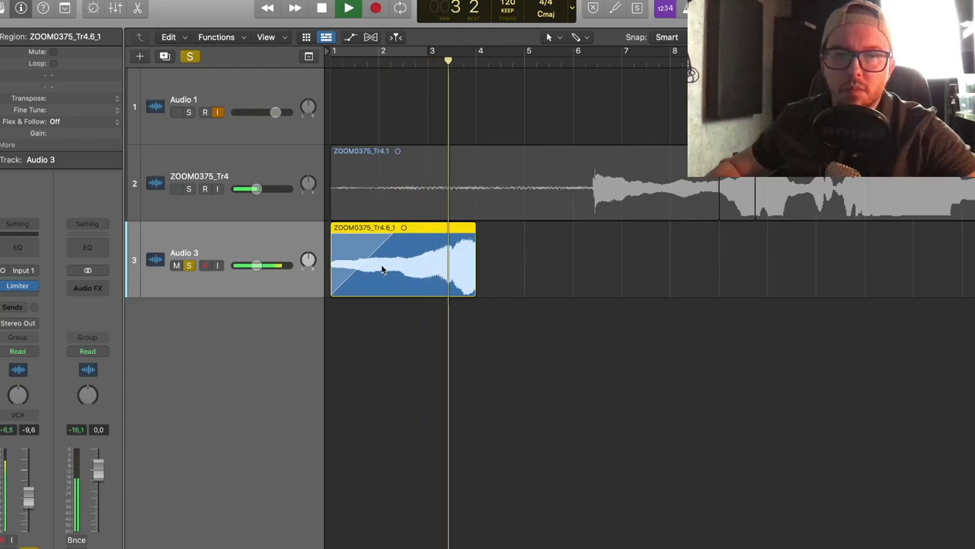
{"action": "key", "text": "space"}
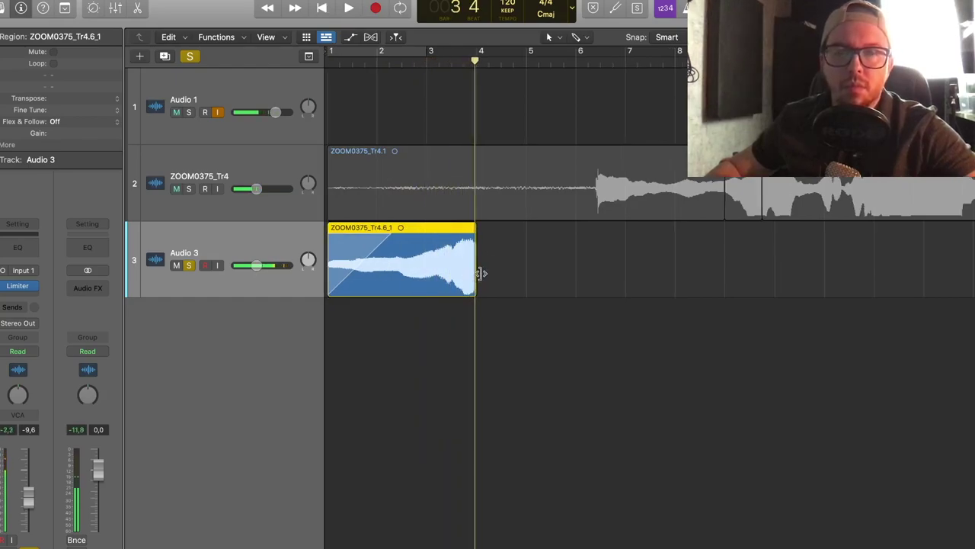
Add a short fade-out at the end of the stretched slice and reverse its audio file
{"action": "key", "text": "super+Right"}
{"action": "key", "text": "super+Right"}
{"action": "key", "text": "super+Right"}
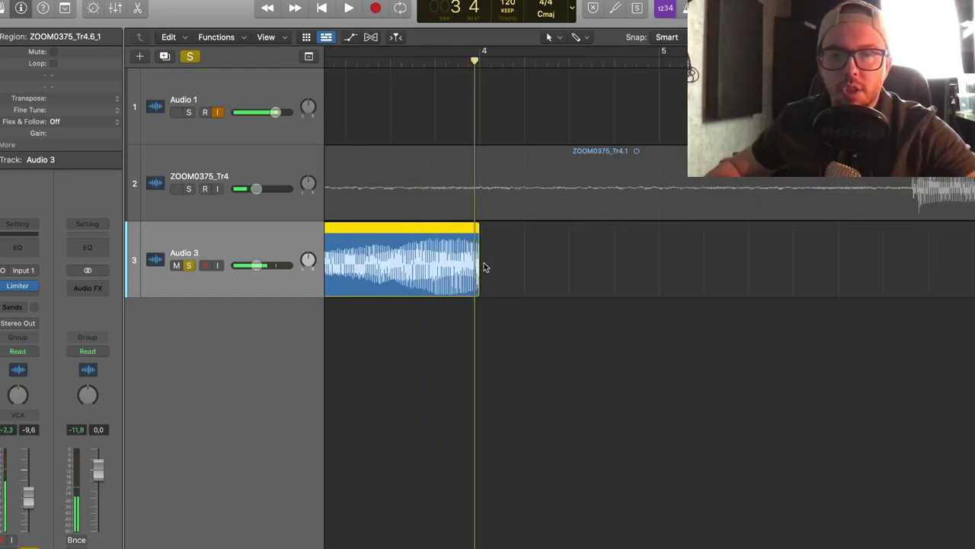
{"action": "double_click", "coordinate": [412, 225]}
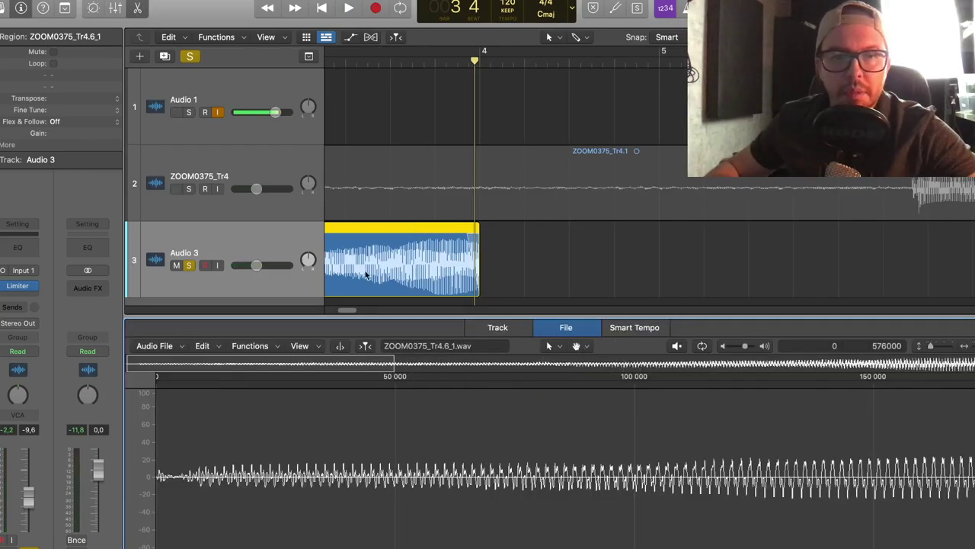
{"action": "left_click", "coordinate": [262, 345]}
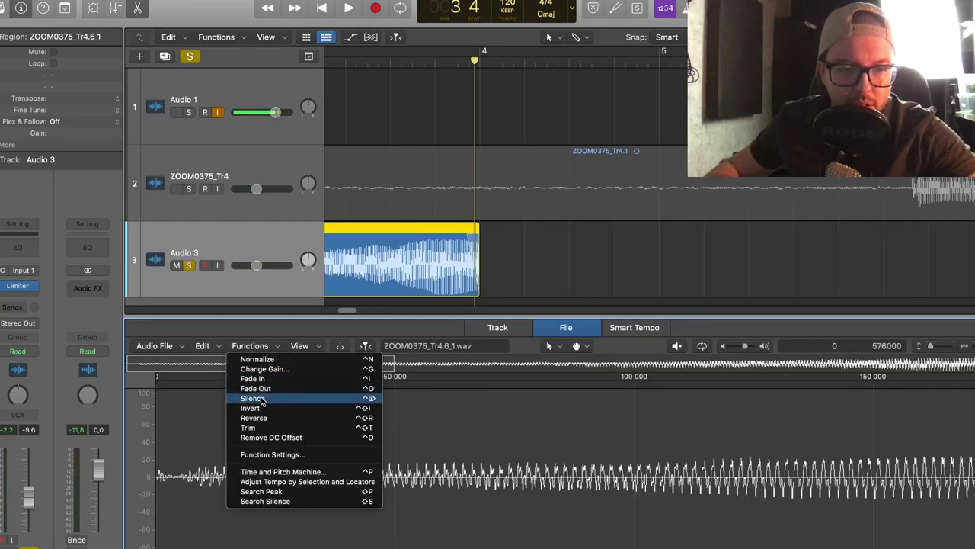
{"action": "left_click", "coordinate": [261, 419]}
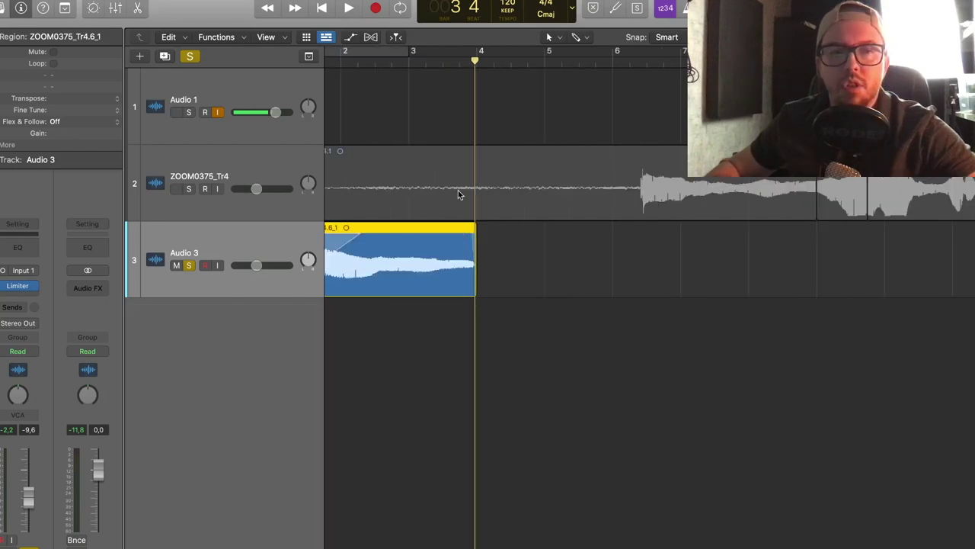
Shorten the reversed region's fade-in to a brief one at its start and play the result
{"action": "scroll", "coordinate": [465, 232], "scroll_direction": "left", "scroll_amount": 3}
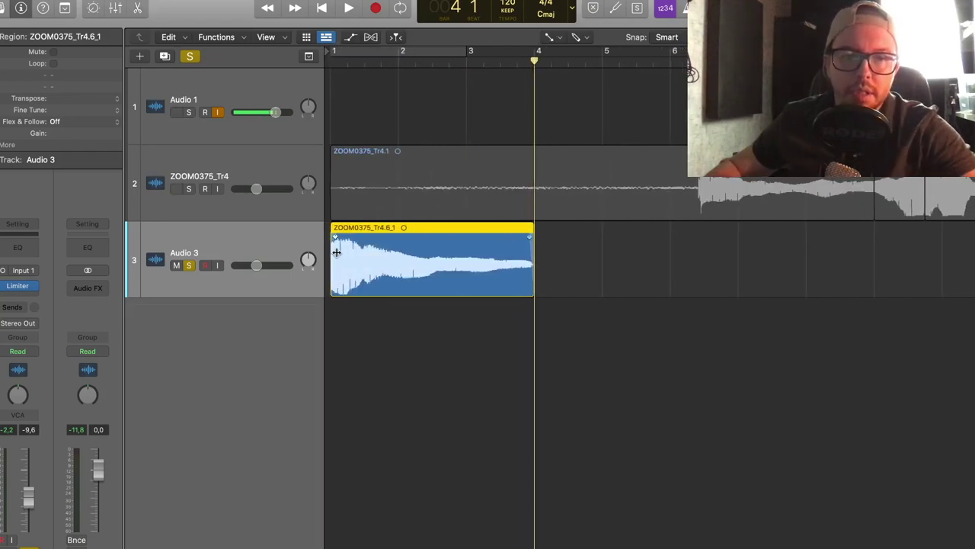
{"action": "key", "text": "space"}
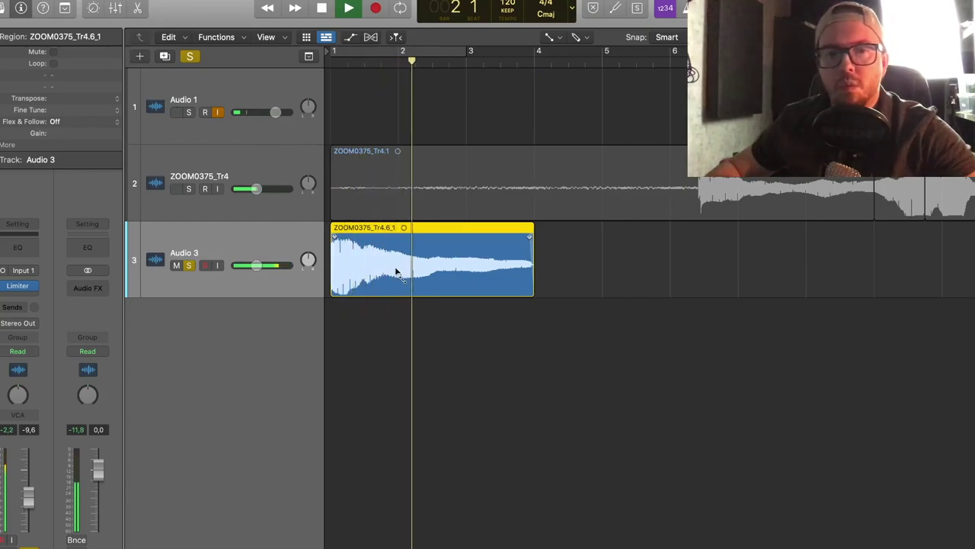
{"action": "key", "text": "space"}
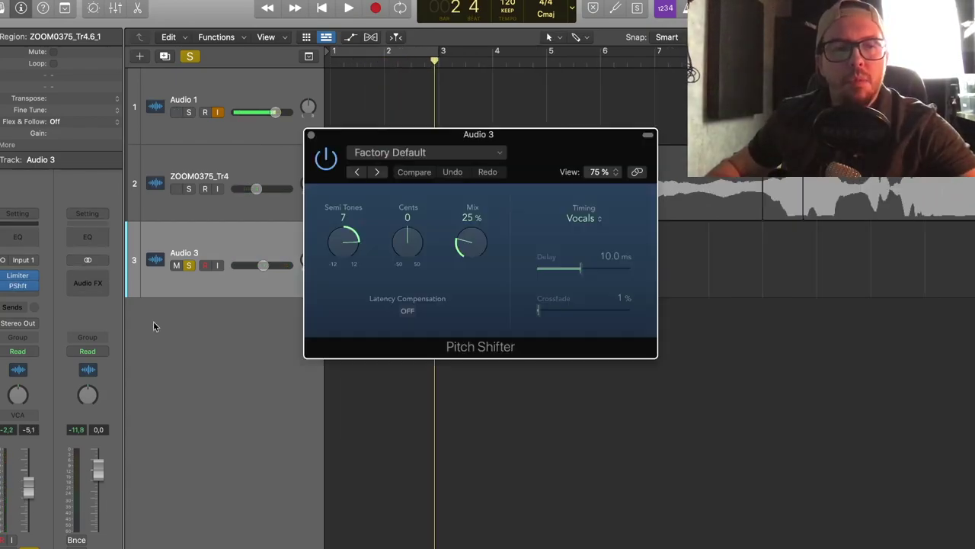
Cycle the reversed region, set Audio 3's Pitch Shifter mix to 100 % and sweep its semitones from 0 down to -12 during playback
{"action": "left_click_drag", "start_coordinate": [428, 162], "coordinate": [571, 150]}
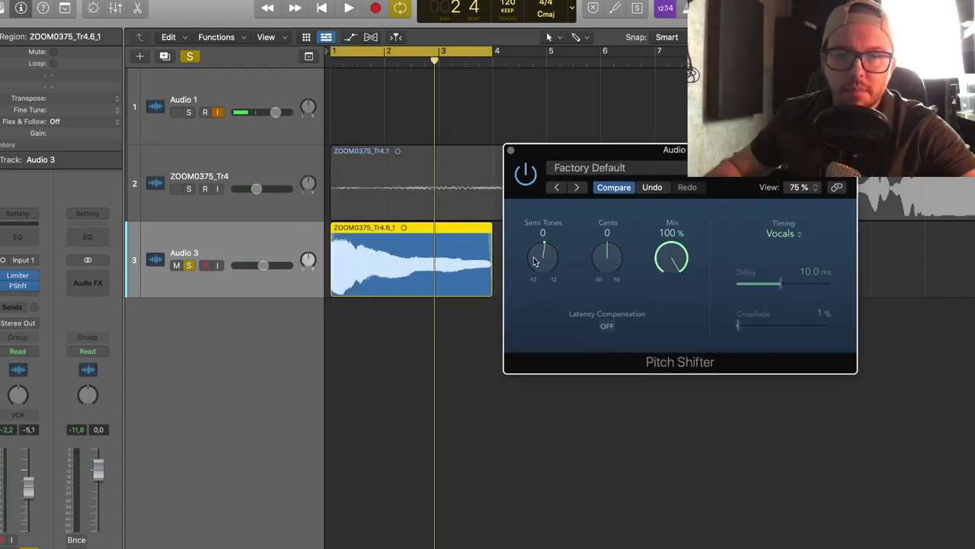
{"action": "key", "text": "space"}
{"action": "left_click_drag", "start_coordinate": [542, 258], "coordinate": [549, 374]}
{"action": "key", "text": "space"}
{"action": "key", "text": "space"}
{"action": "left_click_drag", "start_coordinate": [538, 254], "coordinate": [547, 389]}
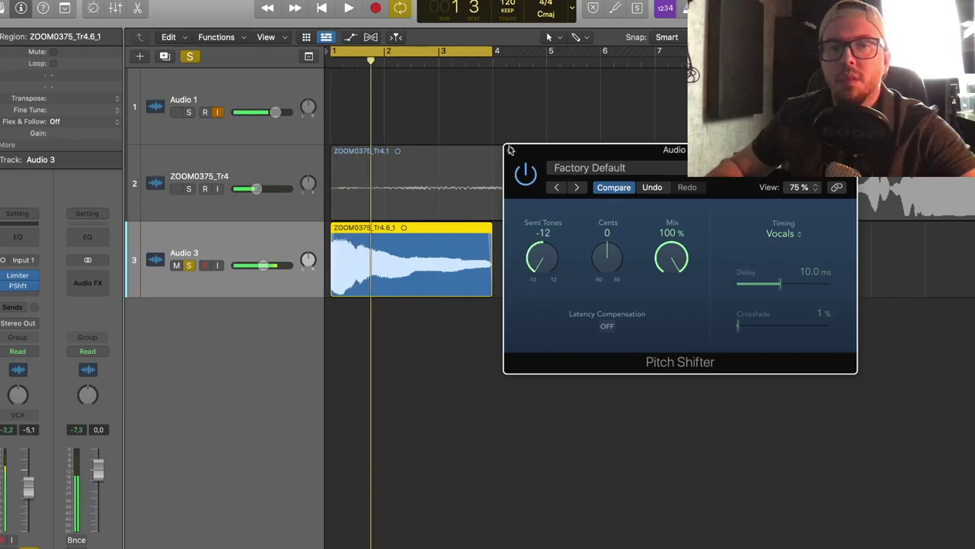
{"action": "left_click", "coordinate": [509, 149]}
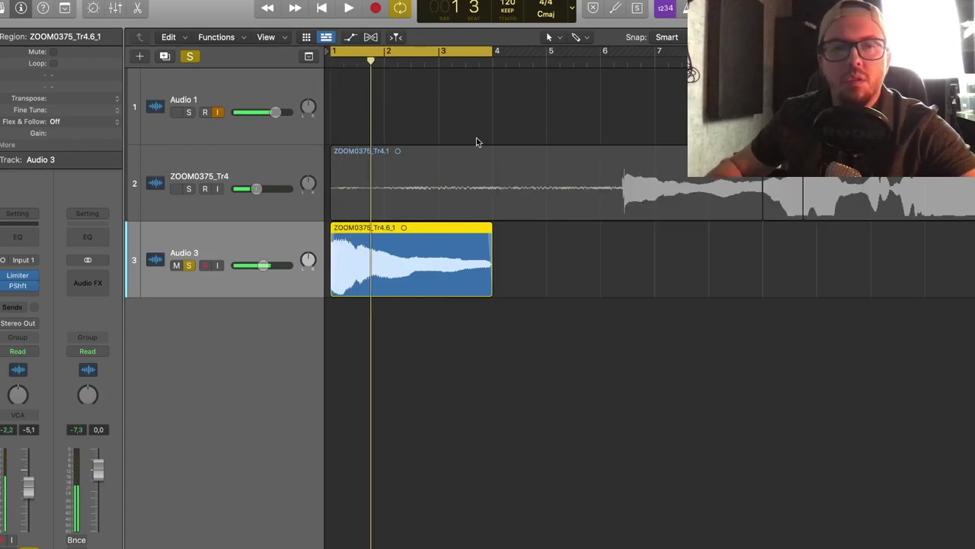
Set the automation mode of the Audio 3 track to Touch
{"action": "left_click", "coordinate": [32, 322]}
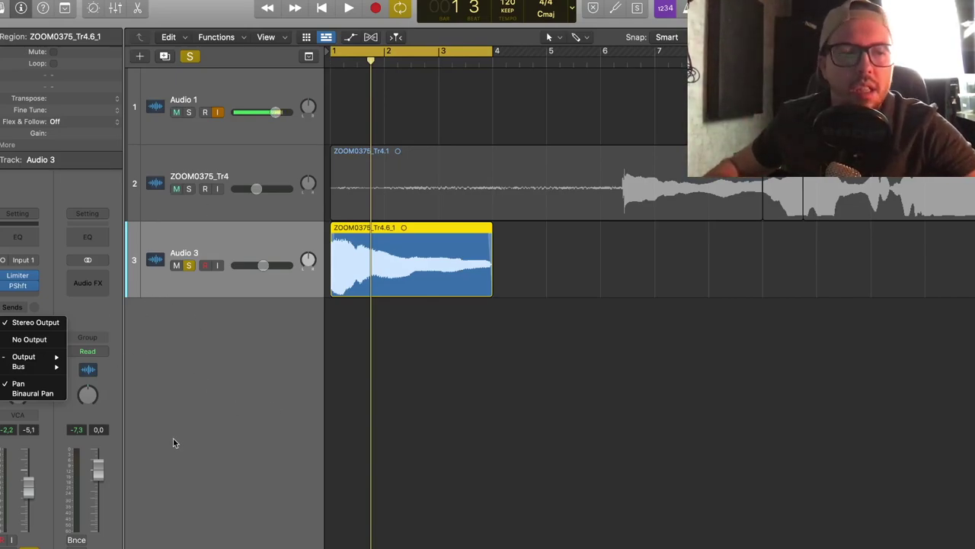
{"action": "left_click", "coordinate": [31, 358]}
{"action": "left_click", "coordinate": [23, 352]}
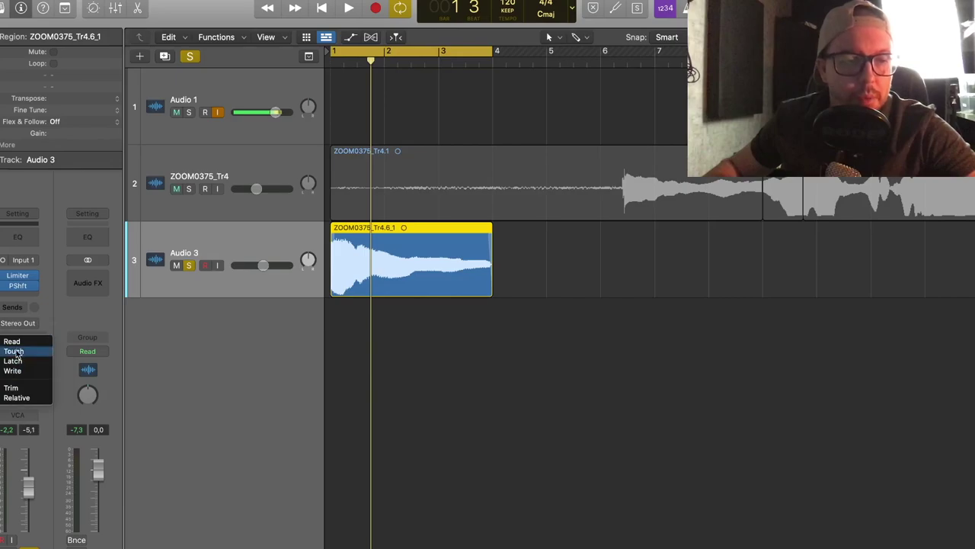
{"action": "left_click", "coordinate": [14, 351]}
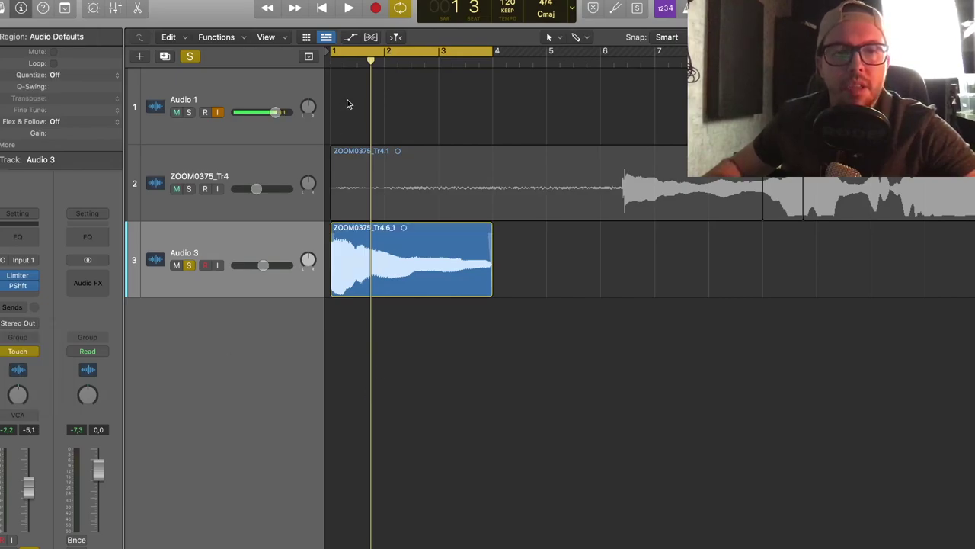
Record Pitch Shifter automation from bar 1, lowering the semitones from -2 to -12 during playback
{"action": "key", "text": "space"}
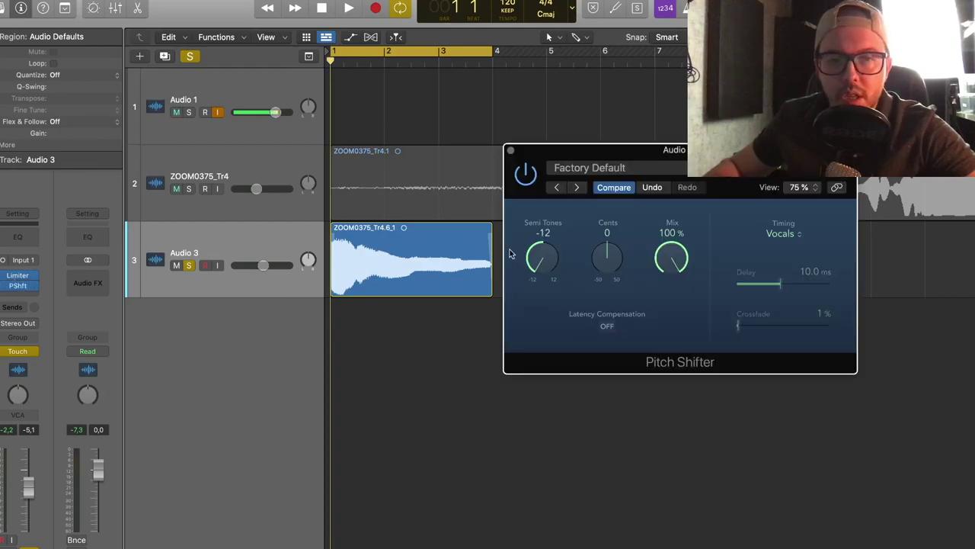
{"action": "left_click_drag", "start_coordinate": [537, 257], "coordinate": [539, 217]}
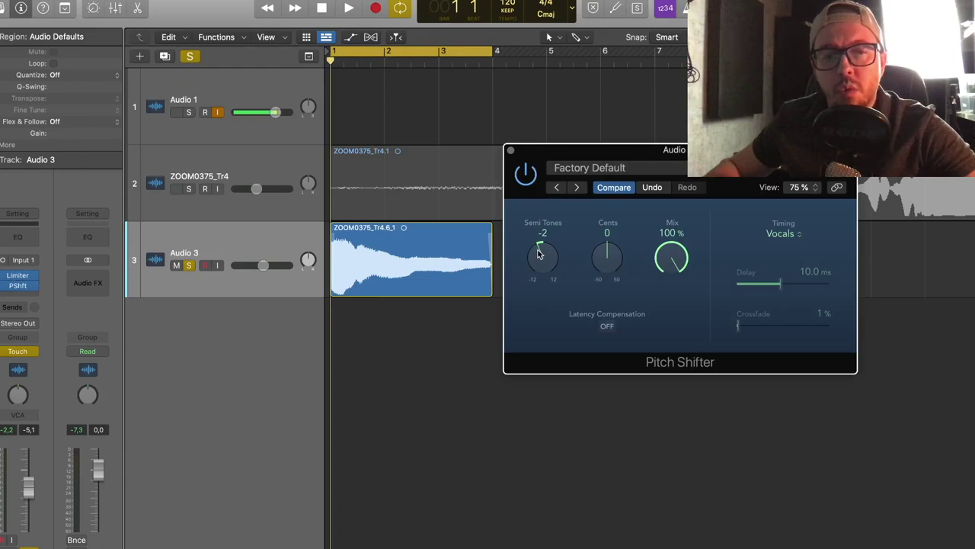
{"action": "key", "text": "space"}
{"action": "left_click_drag", "start_coordinate": [542, 253], "coordinate": [553, 370]}
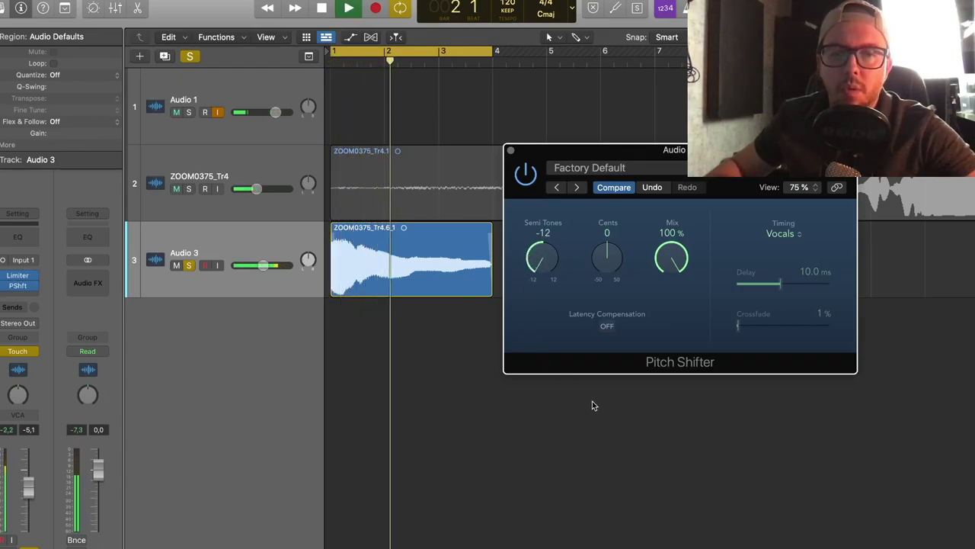
{"action": "left_click", "coordinate": [510, 150]}
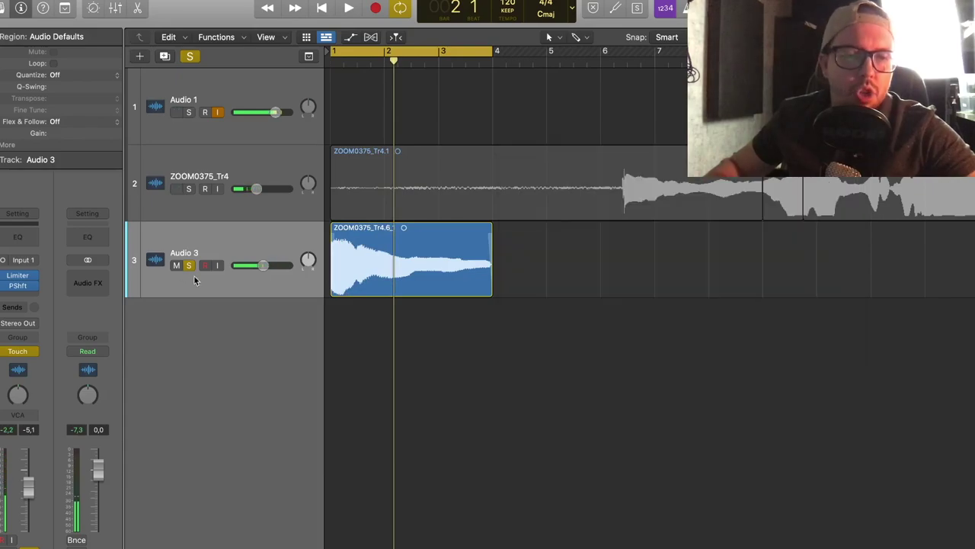
Display the Pitch Shifter semitones automation on Audio 3 and return the playhead to bar 1
{"action": "left_click", "coordinate": [348, 38]}
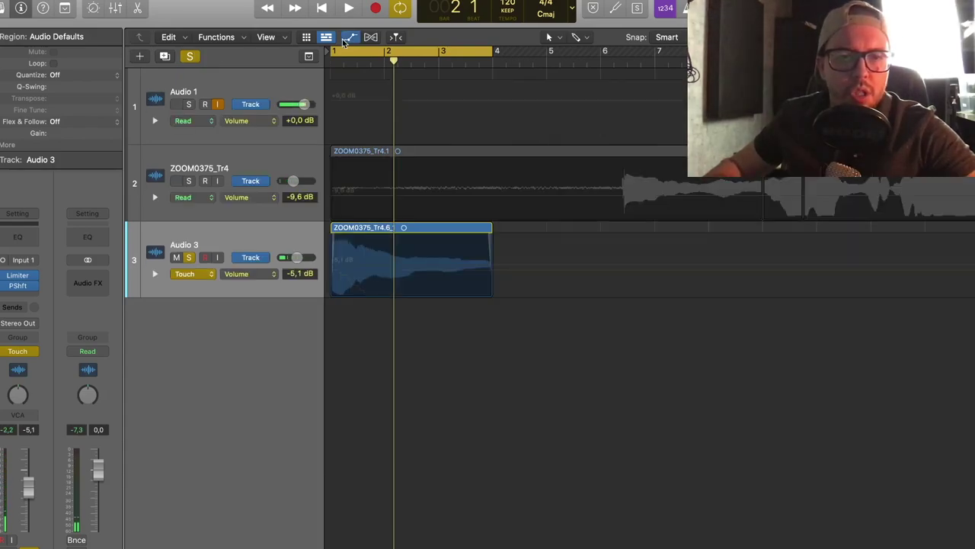
{"action": "left_click", "coordinate": [272, 274]}
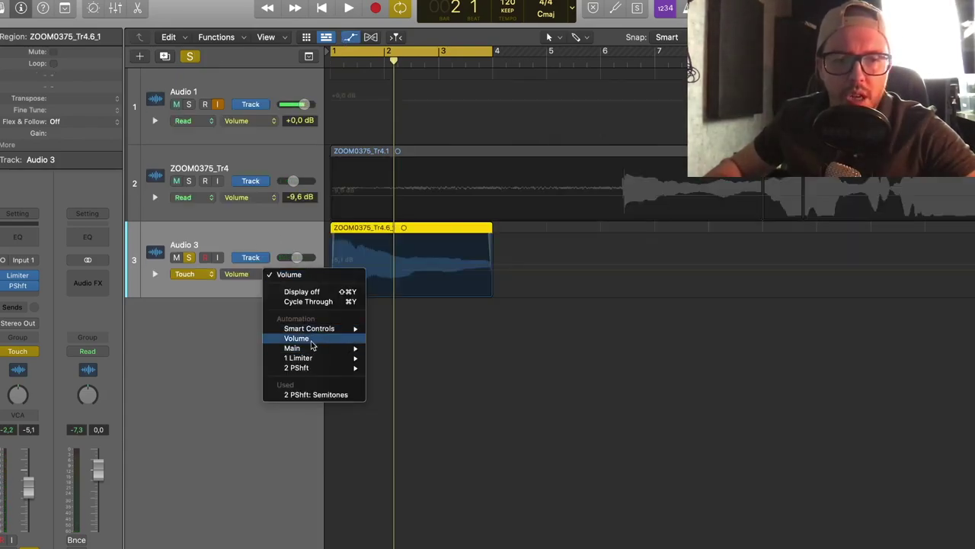
{"action": "left_click", "coordinate": [316, 394]}
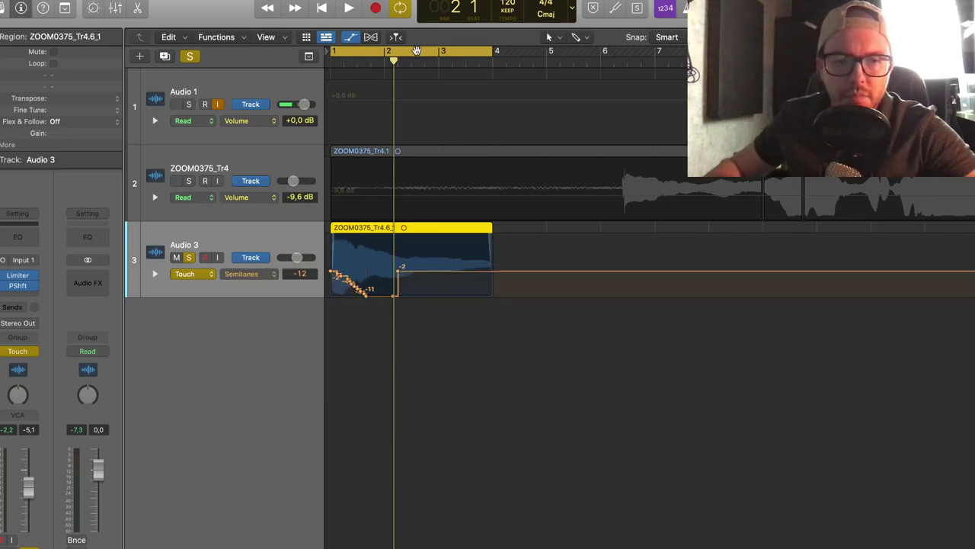
{"action": "key", "text": "Return"}
{"action": "key", "text": "z"}
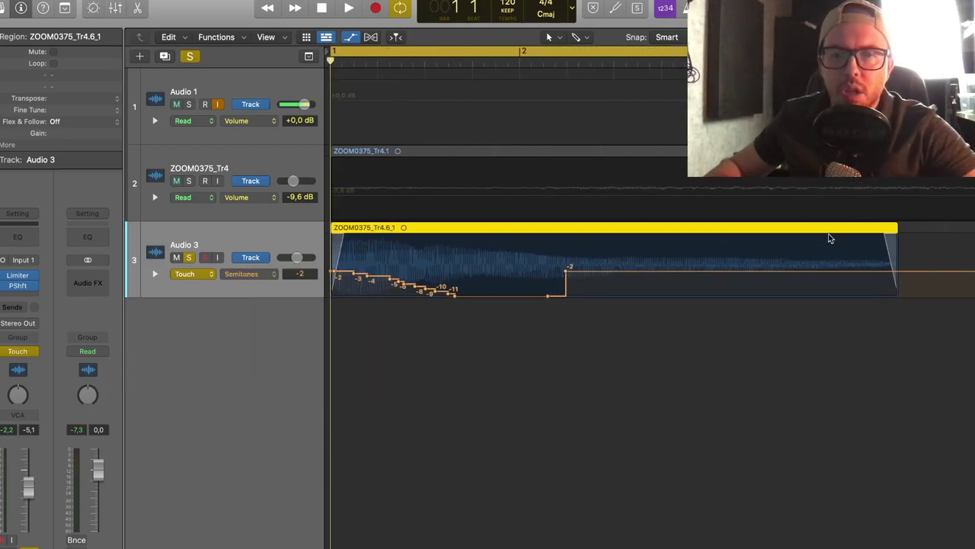
Shorten the reversed Audio 3 region to just after beat 4 of bar 1, give it a long curved fade-out and play it back
{"action": "left_click_drag", "start_coordinate": [897, 229], "coordinate": [372, 252]}
{"action": "key", "text": "space"}
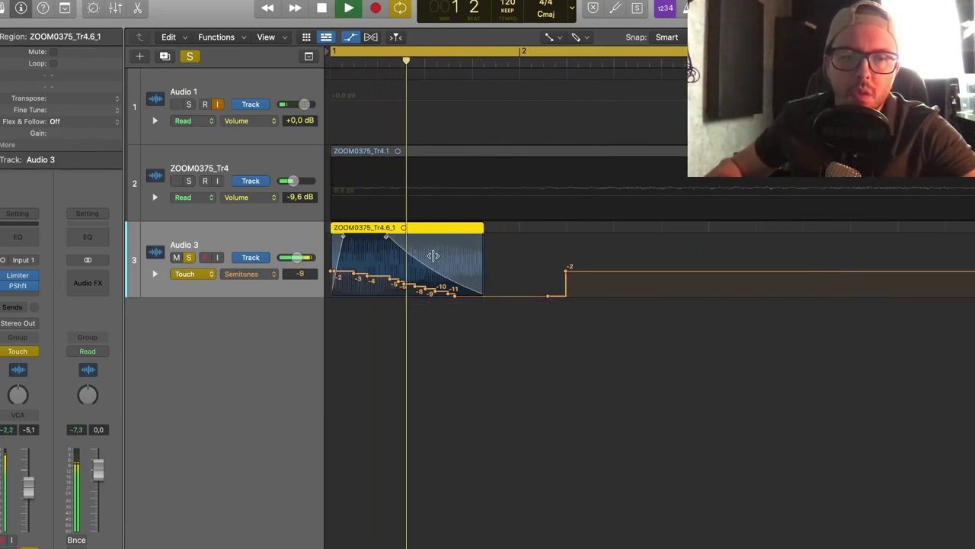
{"action": "key", "text": "space"}
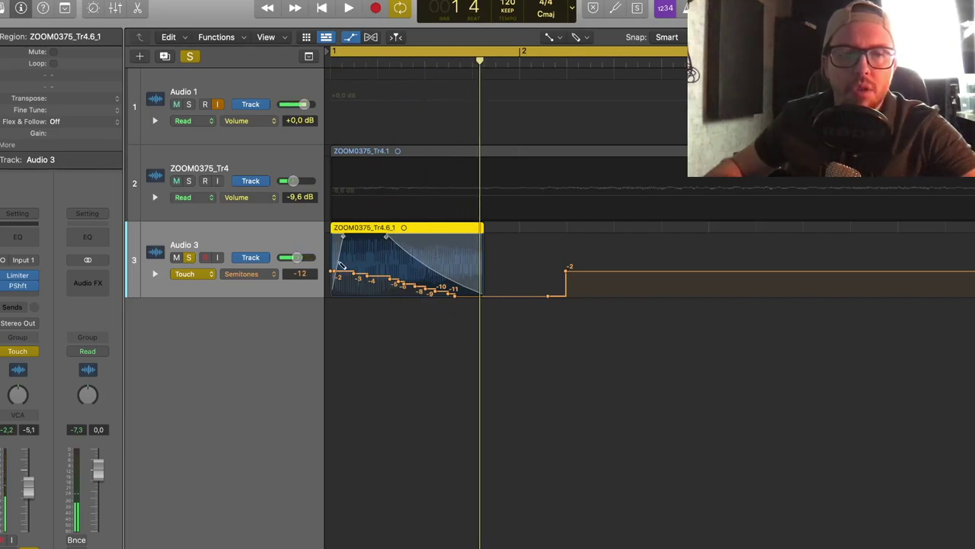
Redraw the Audio 3 semitones automation as a descent from 2 at bar 1 to -12 just before bar 2, and audition it
{"action": "left_click_drag", "start_coordinate": [331, 264], "coordinate": [520, 300]}
{"action": "mouse_move", "coordinate": [335, 264]}
{"action": "left_mouse_down"}
{"action": "mouse_move", "coordinate": [439, 285]}
{"action": "mouse_move", "coordinate": [560, 293]}
{"action": "mouse_move", "coordinate": [526, 287]}
{"action": "left_mouse_up"}
{"action": "key", "text": "space"}
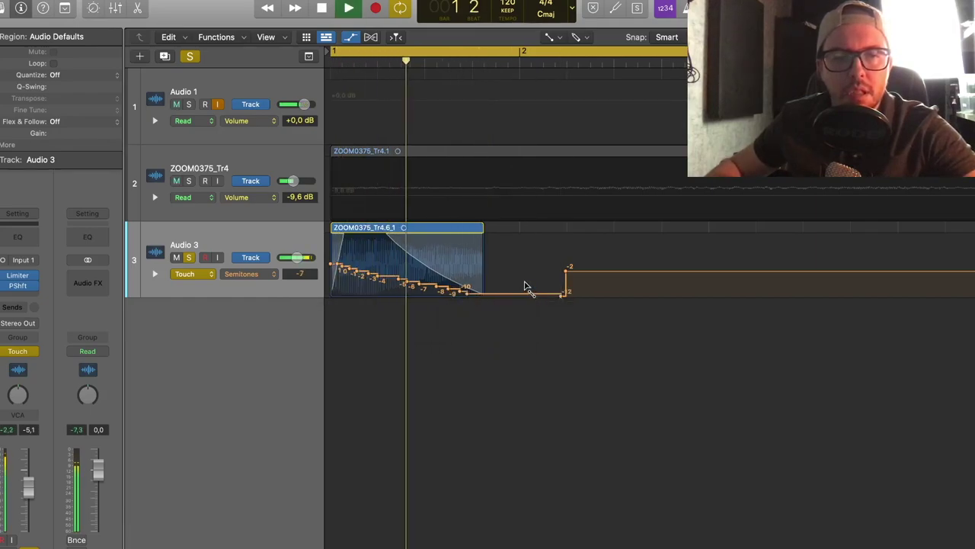
{"action": "left_click_drag", "start_coordinate": [333, 263], "coordinate": [518, 295]}
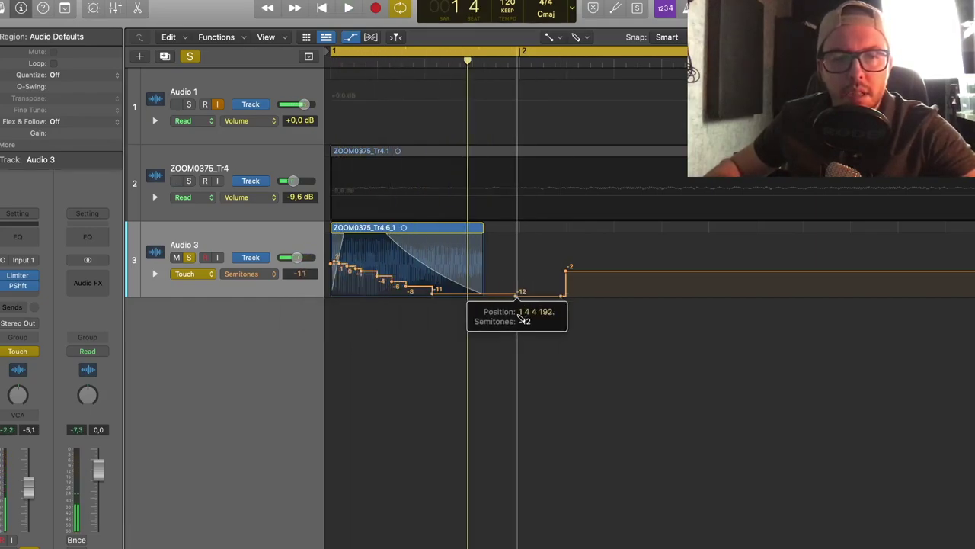
{"action": "key", "text": "space"}
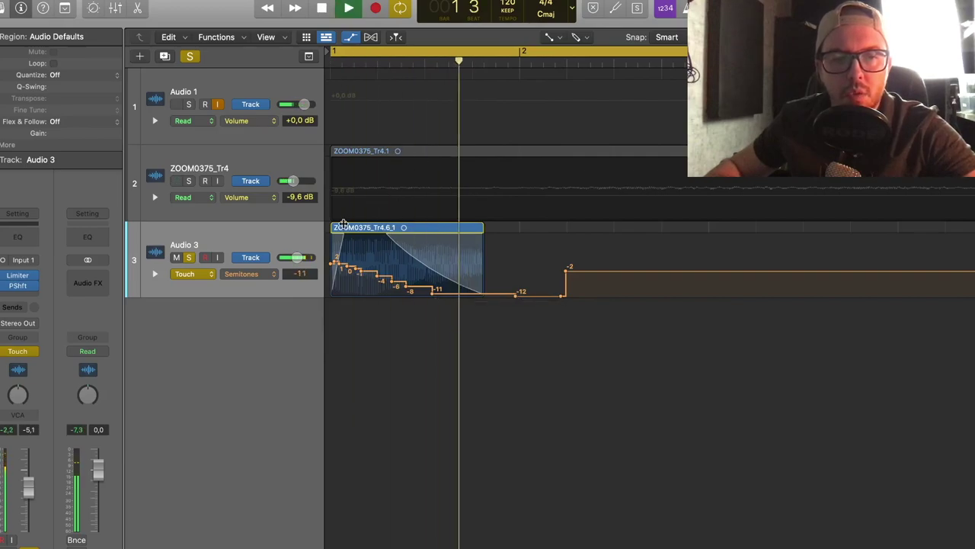
{"action": "key", "text": "space"}
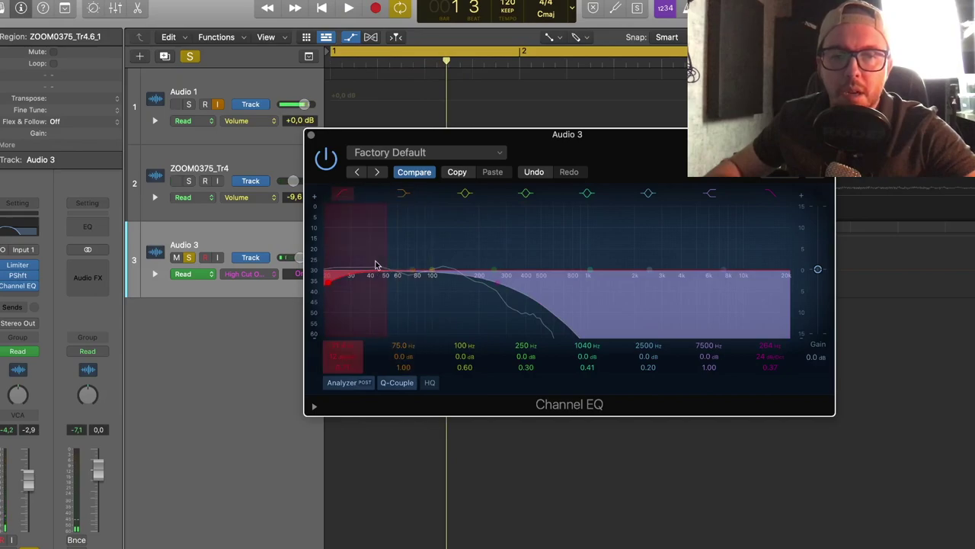
Set the yellow bell band of Audio 3's Channel EQ to 75 Hz and +1.6 dB during playback, and close the equalizer
{"action": "key", "text": "space"}
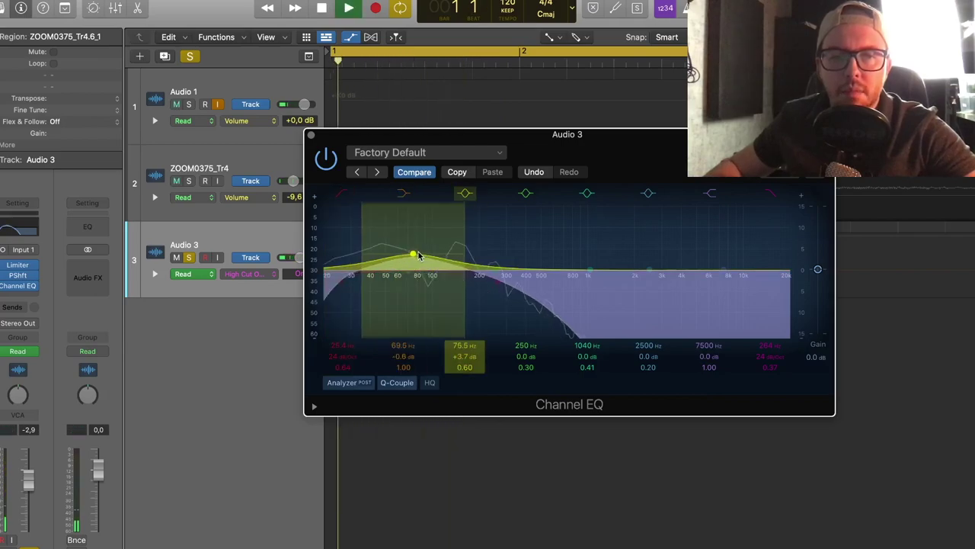
{"action": "left_click_drag", "start_coordinate": [418, 255], "coordinate": [417, 264]}
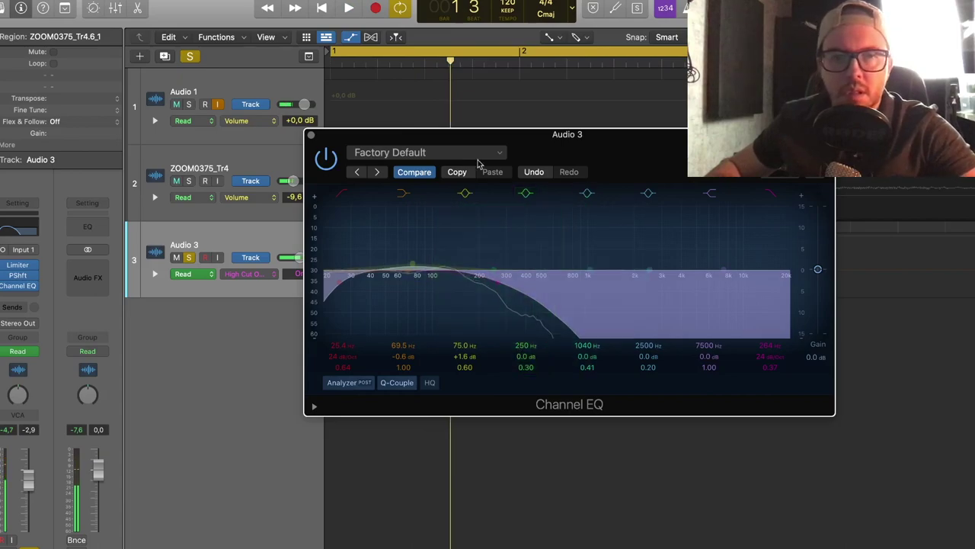
{"action": "left_click", "coordinate": [310, 135]}
Play back the finished Audio 3 effect and view it in the full arrangement alongside the original recording
{"action": "key", "text": "super+Left"}
{"action": "key", "text": "super+Left"}
{"action": "key", "text": "super+Right"}
{"action": "key", "text": "super+Right"}
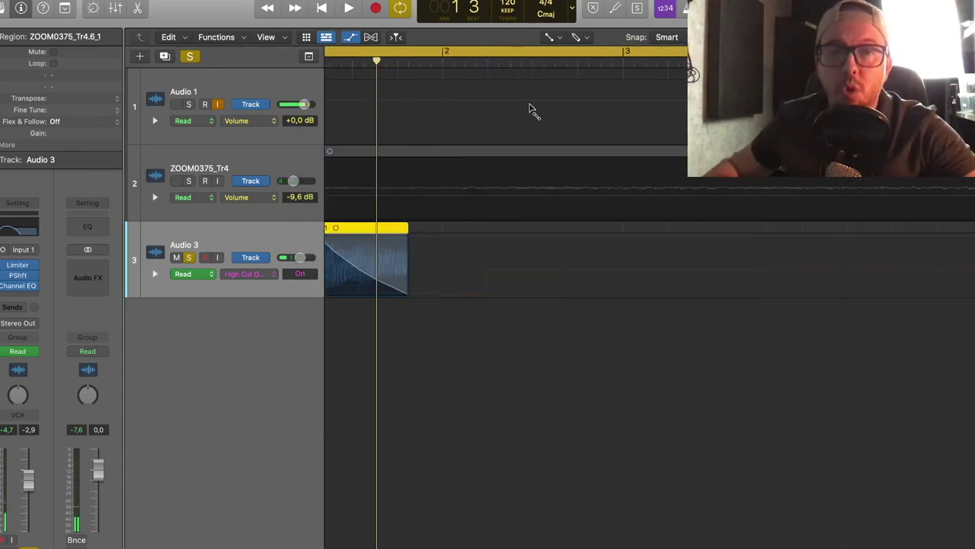
{"action": "key", "text": "super+Left"}
{"action": "key", "text": "super+Left"}
{"action": "key", "text": "space"}
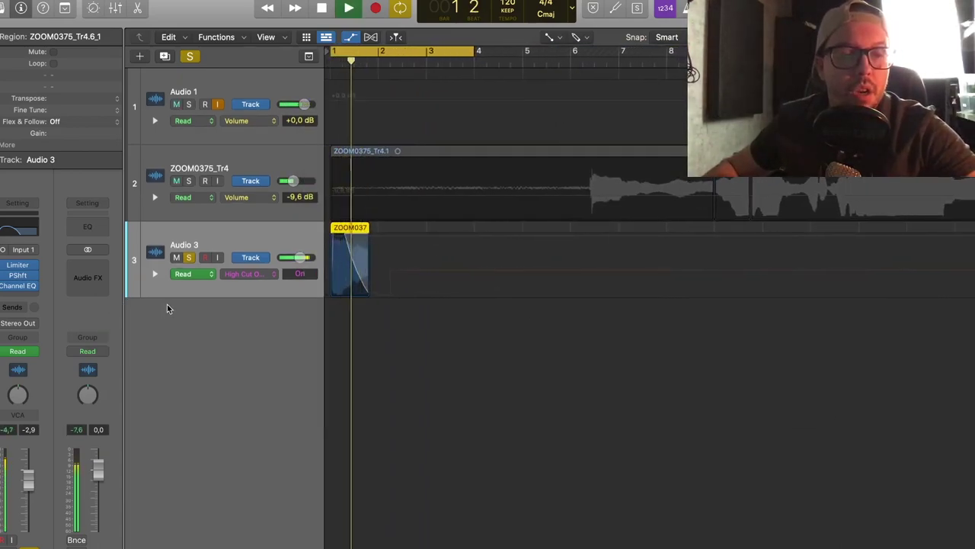
{"action": "key", "text": "space"}
{"action": "key", "text": "super+Left"}
{"action": "key", "text": "super+Left"}
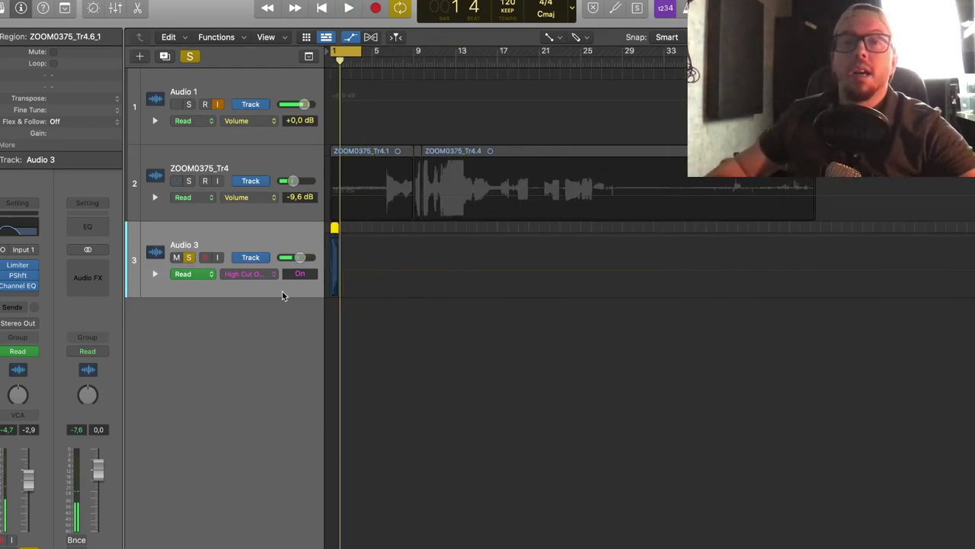